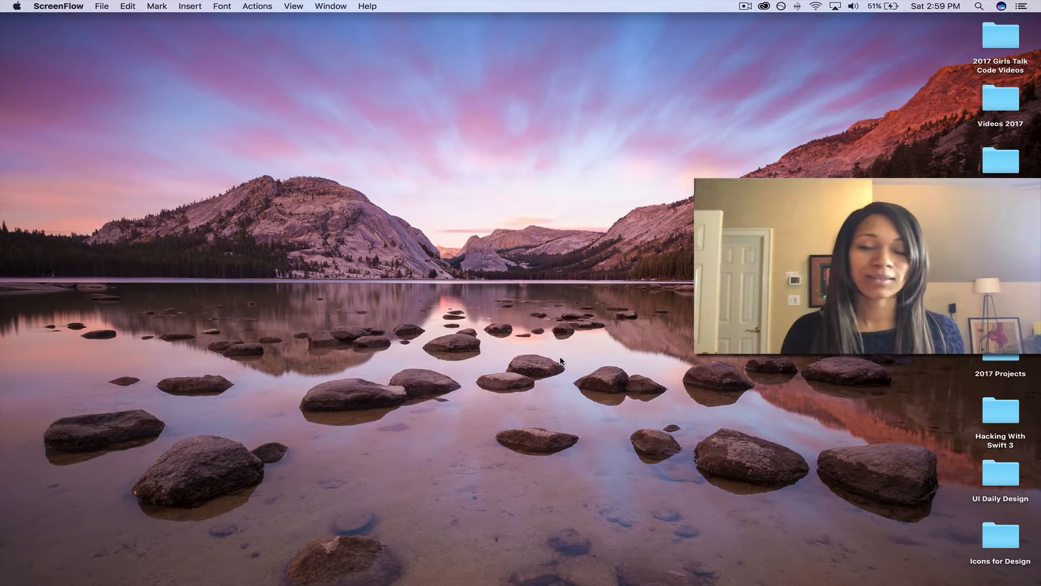
# - Switch to Chrome, look up "adobe color" and open the Adobe Color CC site at color.adobe.com
pyautogui.click(577, 564)
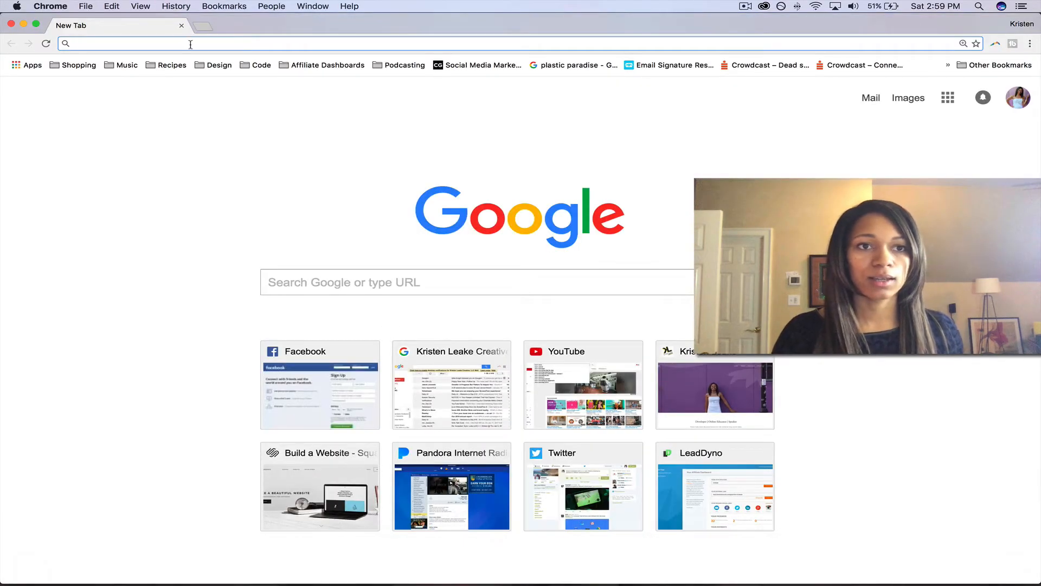
pyautogui.write('adobe ')
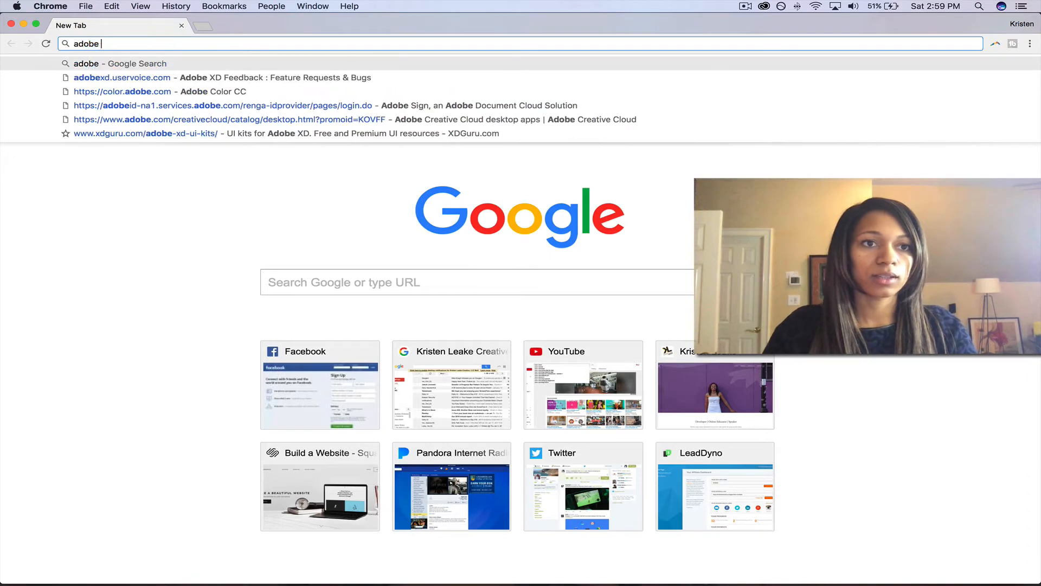
pyautogui.write('color')
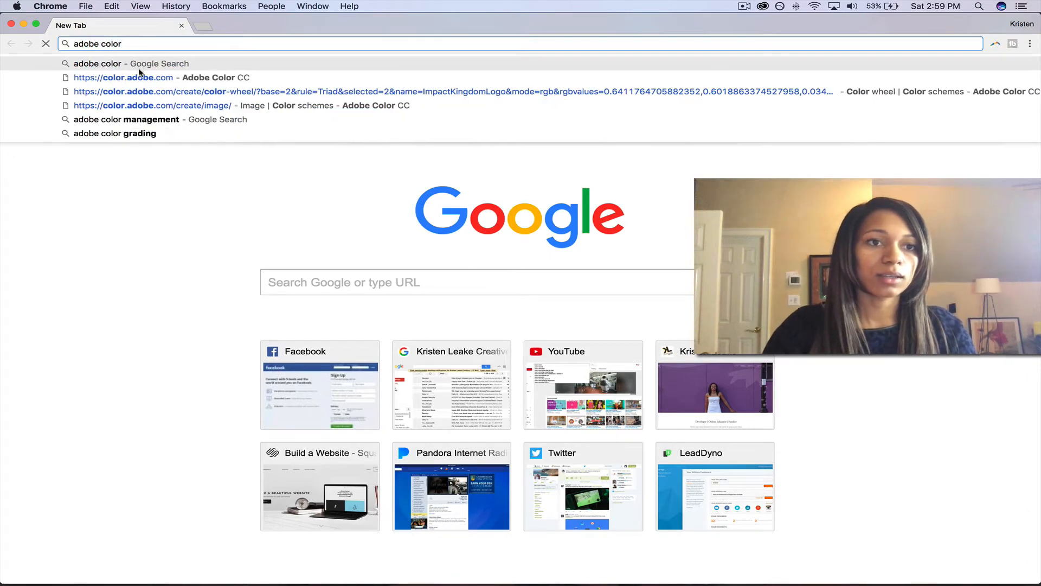
pyautogui.click(137, 78)
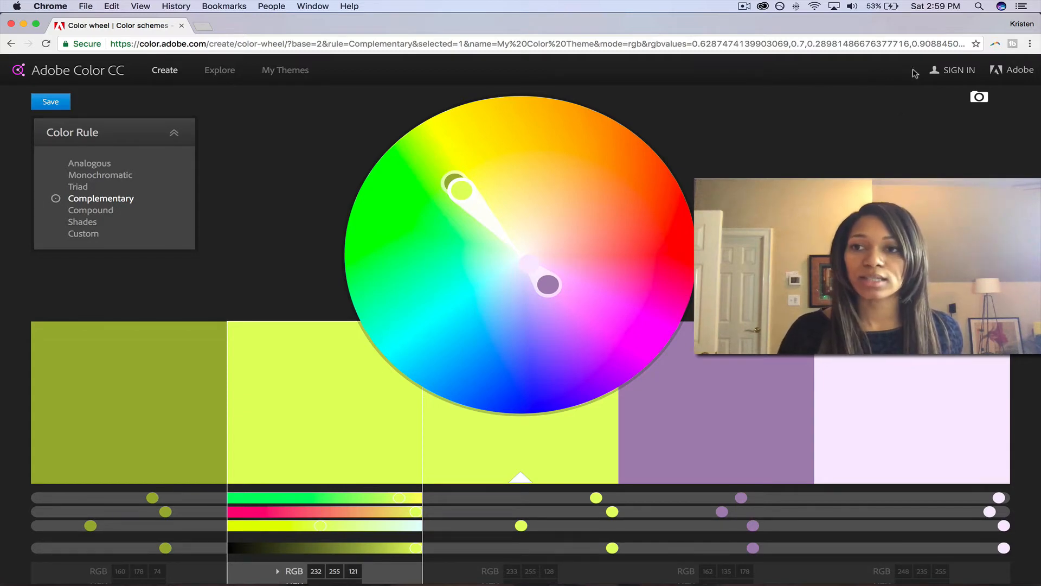
# - Sign in to Adobe Color CC with the prefilled Adobe ID by entering the account password
pyautogui.click(973, 75)
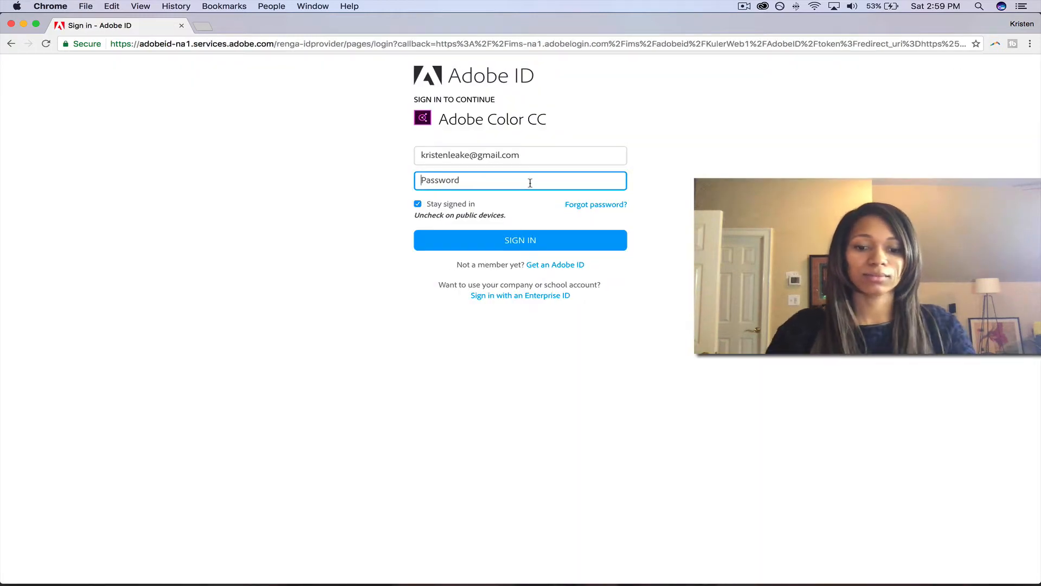
pyautogui.write('•••')
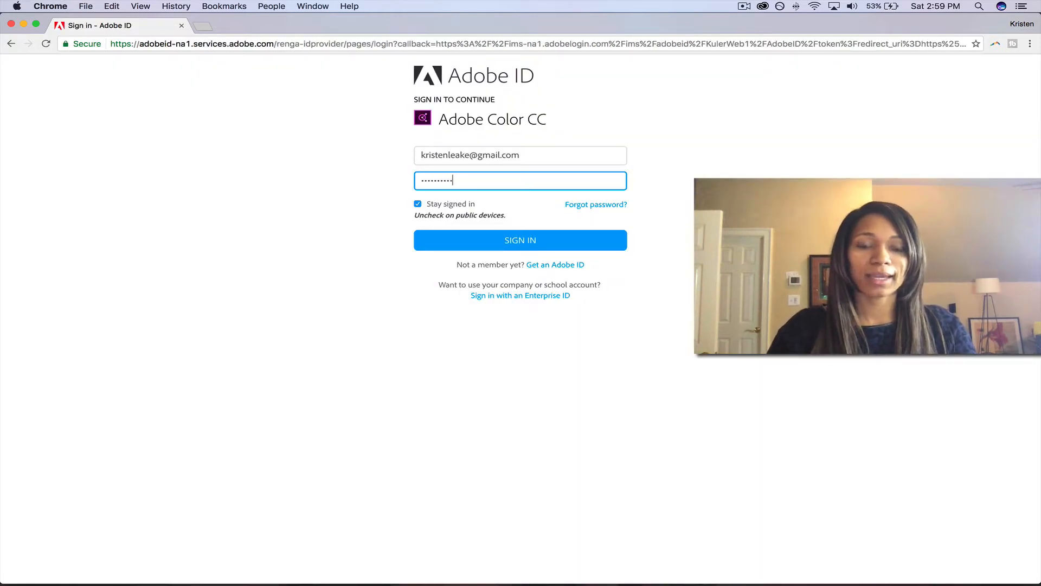
pyautogui.click(475, 237)
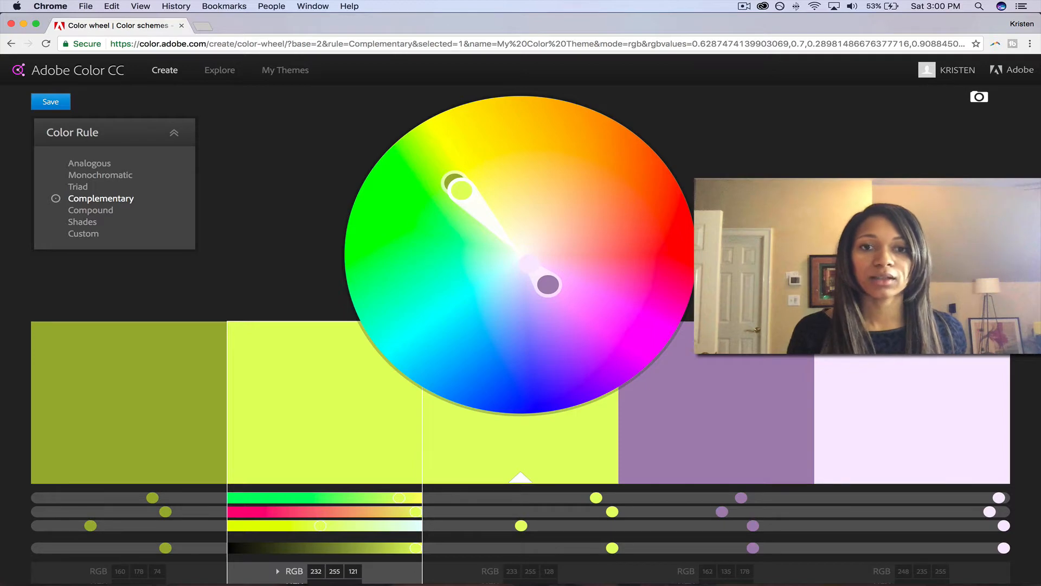
# - Try the Monochromatic and Triad color rules, repositioning the color markers on the wheel under each rule
pyautogui.click(111, 176)
pyautogui.moveTo(464, 192)
pyautogui.mouseDown()
pyautogui.moveTo(644, 186)
pyautogui.moveTo(647, 205)
pyautogui.moveTo(516, 234)
pyautogui.moveTo(485, 300)
pyautogui.moveTo(579, 283)
pyautogui.moveTo(591, 258)
pyautogui.mouseUp()
pyautogui.click(79, 186)
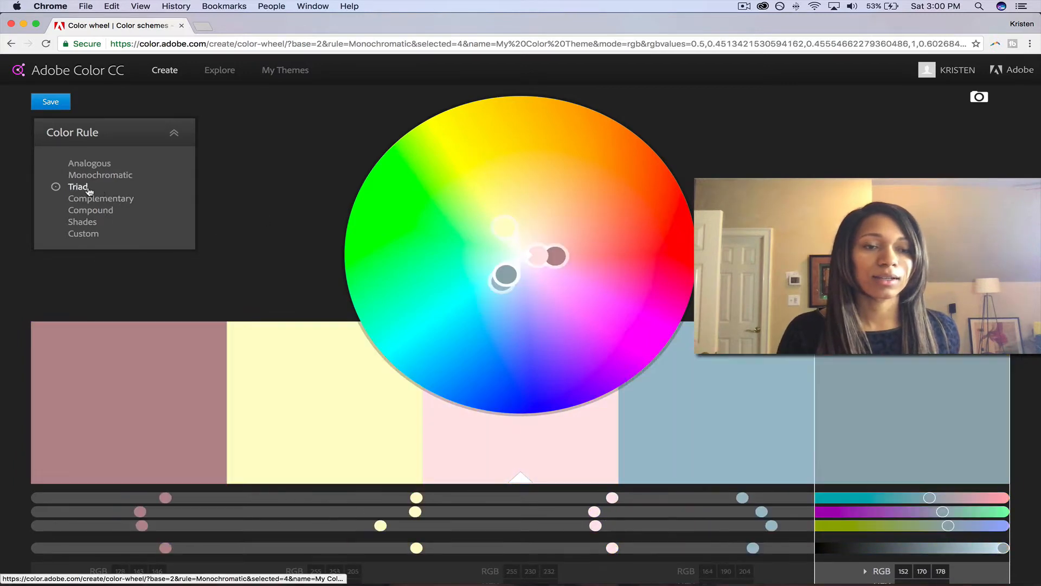
pyautogui.moveTo(540, 255)
pyautogui.mouseDown()
pyautogui.moveTo(513, 162)
pyautogui.moveTo(496, 157)
pyautogui.moveTo(568, 190)
pyautogui.moveTo(583, 246)
pyautogui.moveTo(539, 290)
pyautogui.moveTo(502, 294)
pyautogui.moveTo(467, 255)
pyautogui.moveTo(481, 193)
pyautogui.moveTo(512, 154)
pyautogui.moveTo(464, 164)
pyautogui.moveTo(465, 155)
pyautogui.moveTo(505, 151)
pyautogui.moveTo(529, 127)
pyautogui.mouseUp()
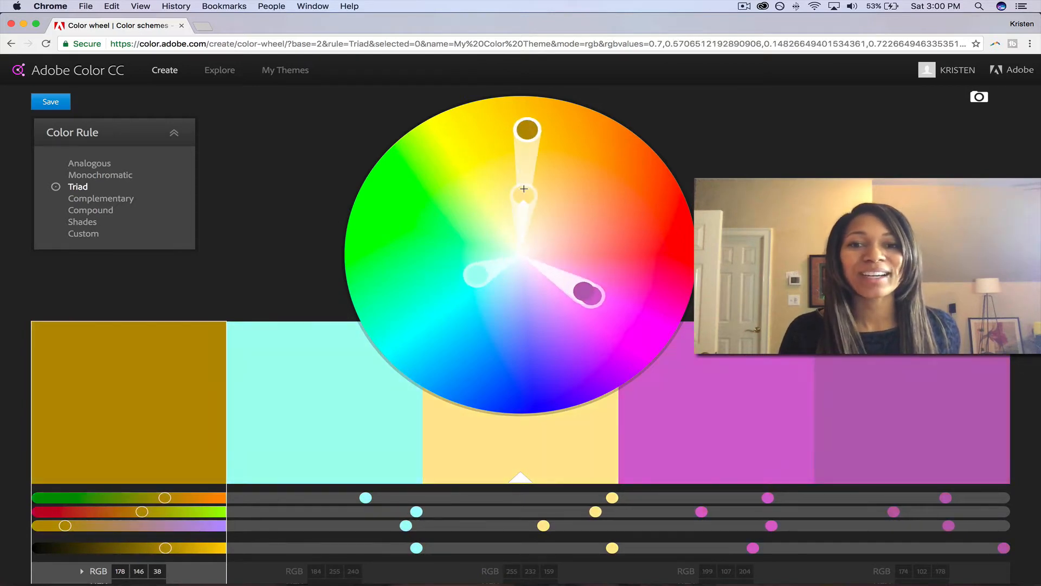
pyautogui.moveTo(522, 190)
pyautogui.mouseDown()
pyautogui.moveTo(451, 186)
pyautogui.moveTo(481, 178)
pyautogui.moveTo(516, 241)
pyautogui.moveTo(530, 208)
pyautogui.moveTo(528, 219)
pyautogui.mouseUp()
pyautogui.moveTo(483, 266); pyautogui.dragTo(440, 250)
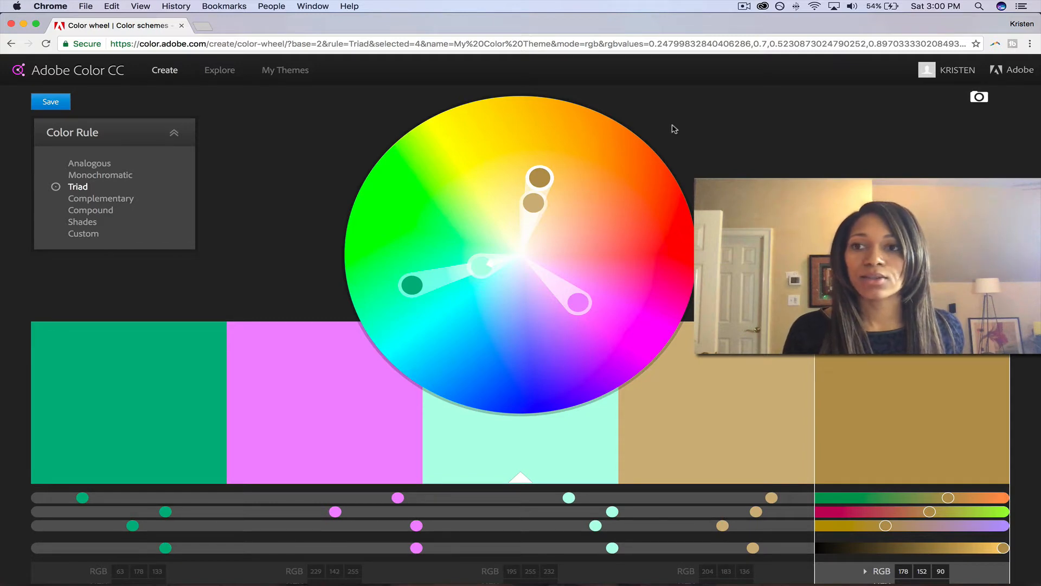
# - Create a theme from the image Impact_Kingdom_Logo.jpeg in the Impact Kingdom Church folder under 2017 Projects
pyautogui.click(982, 101)
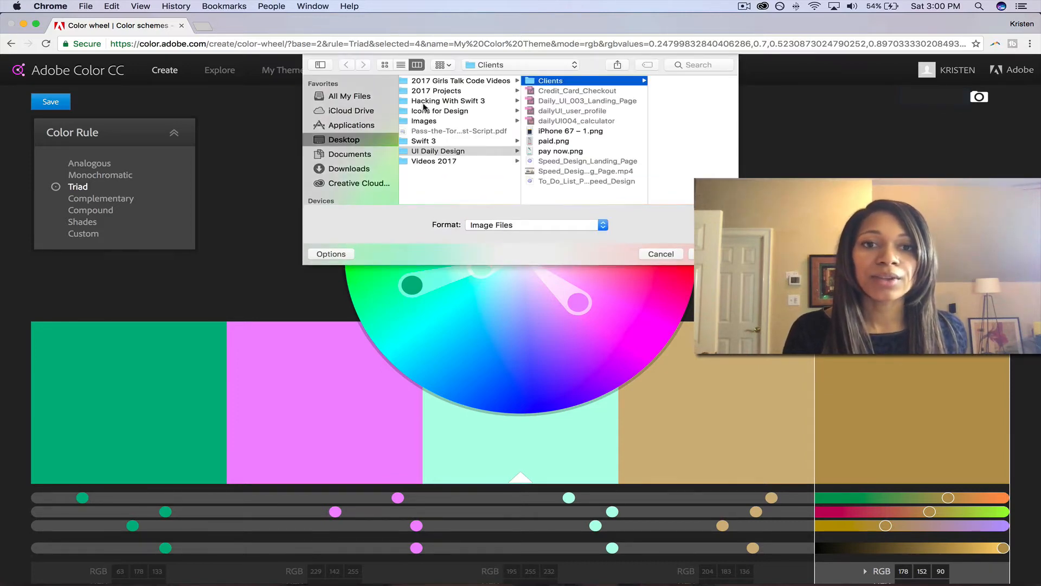
pyautogui.click(437, 91)
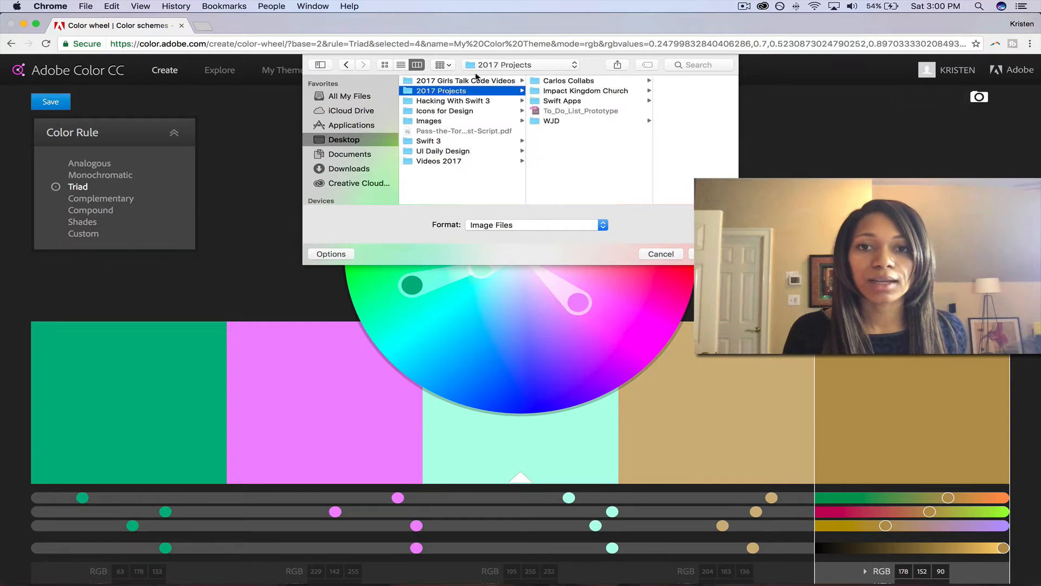
pyautogui.click(557, 92)
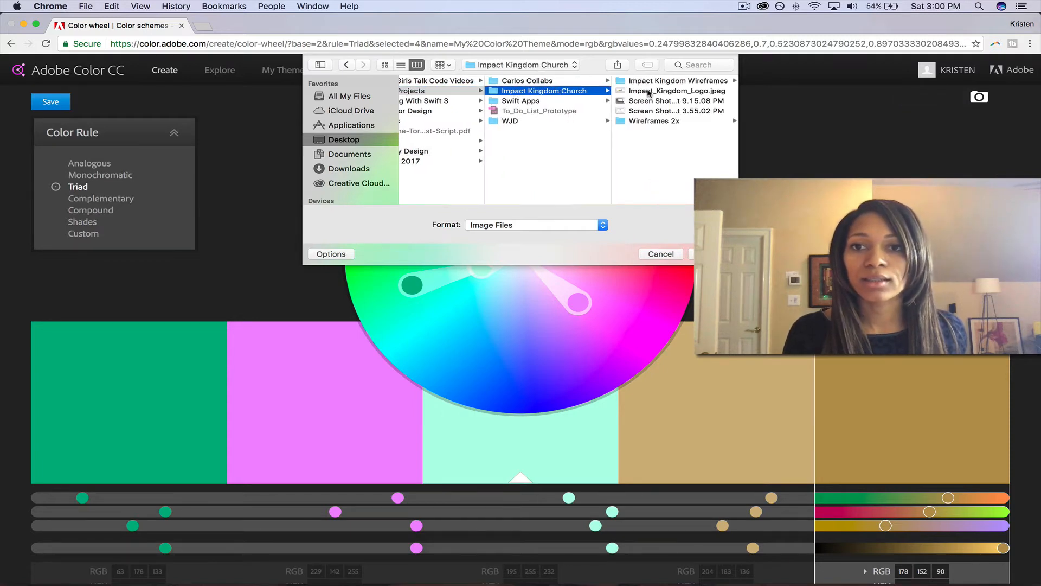
pyautogui.click(649, 92)
pyautogui.press('Return')
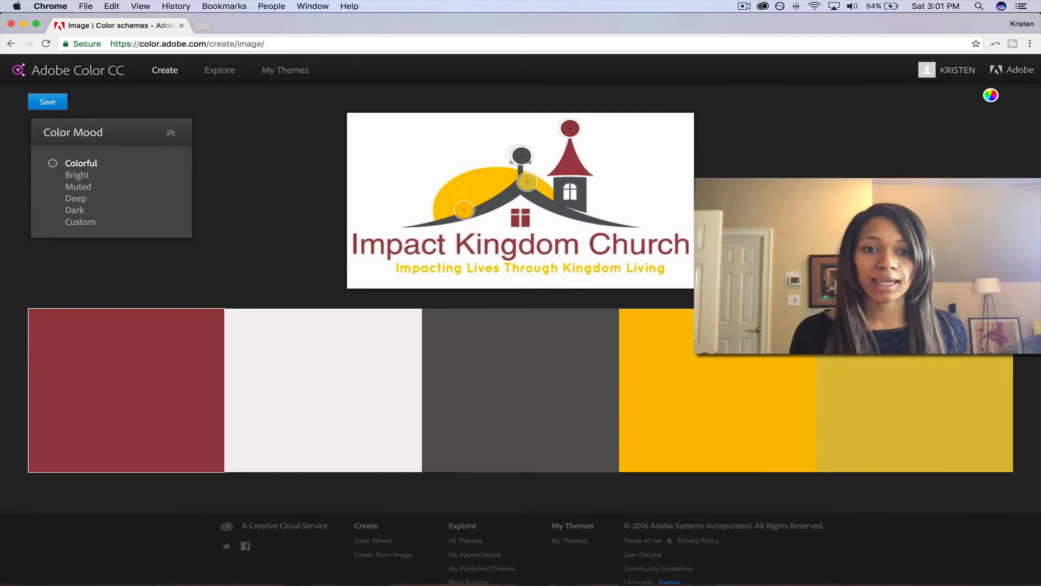
# - Preview the Bright, Muted, Deep, Dark and Custom color moods on the logo theme, and return to Colorful
pyautogui.click(92, 179)
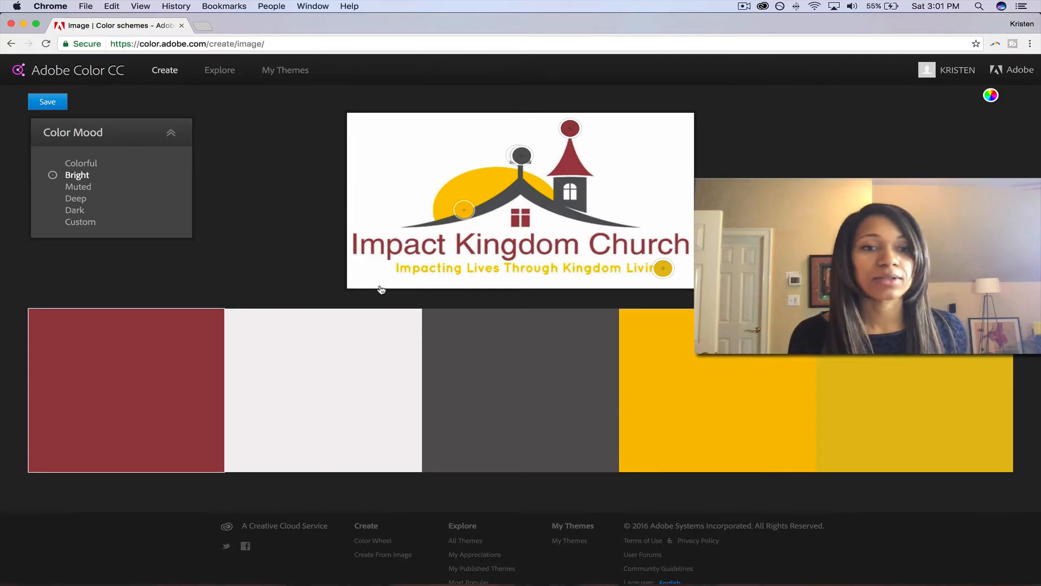
pyautogui.click(80, 186)
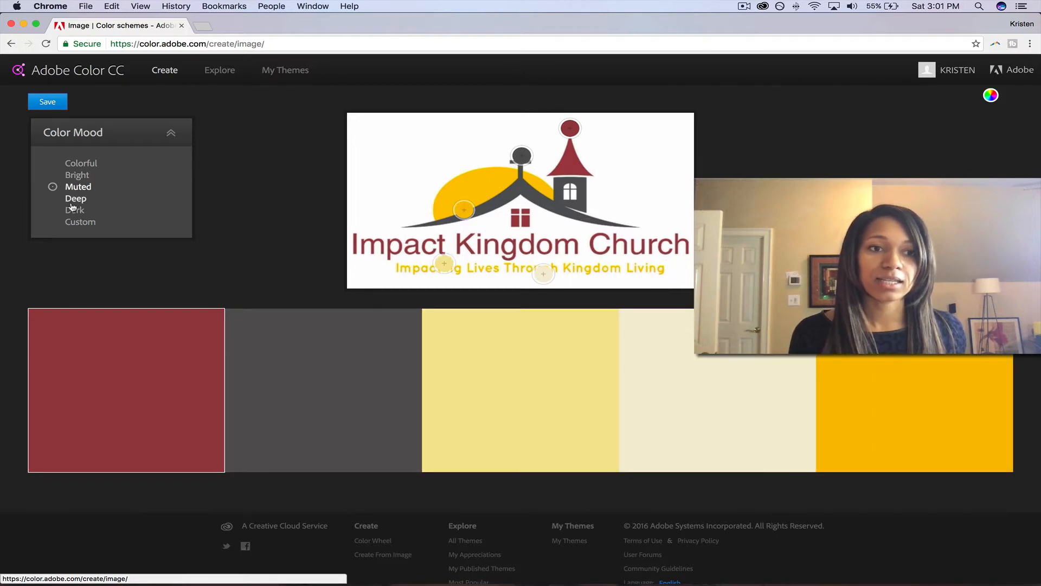
pyautogui.click(82, 201)
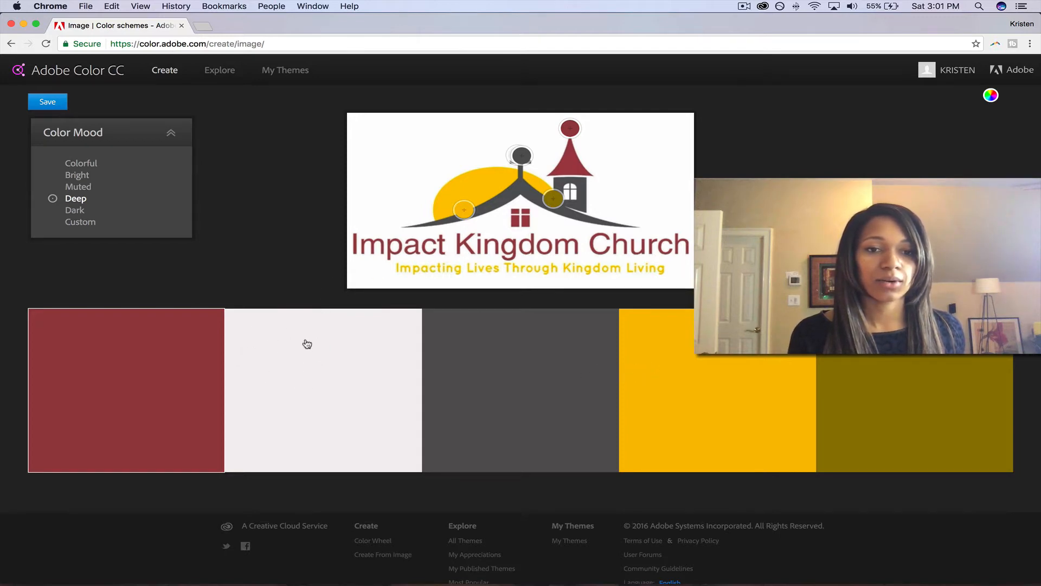
pyautogui.click(81, 211)
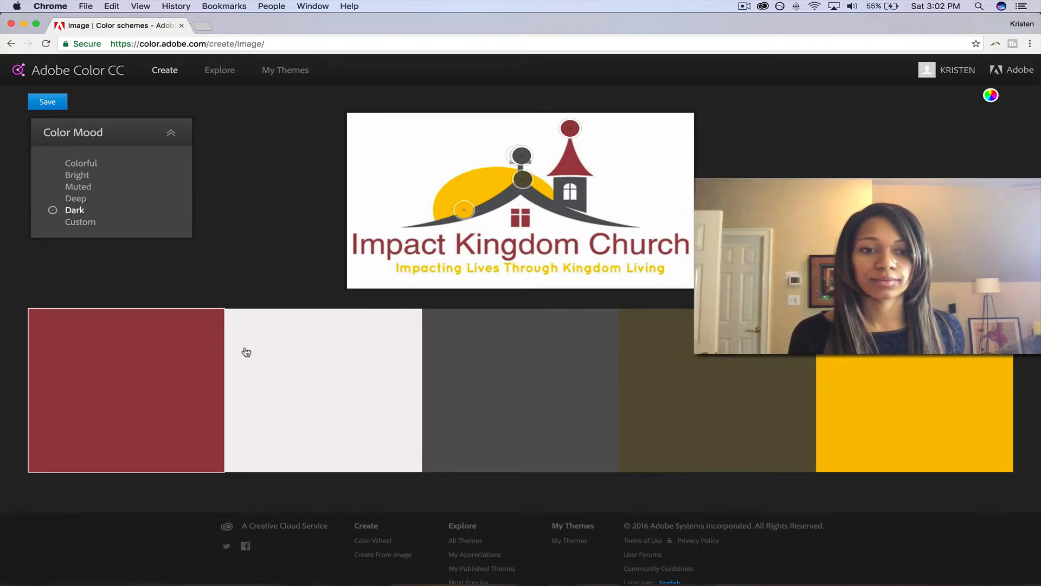
pyautogui.click(88, 223)
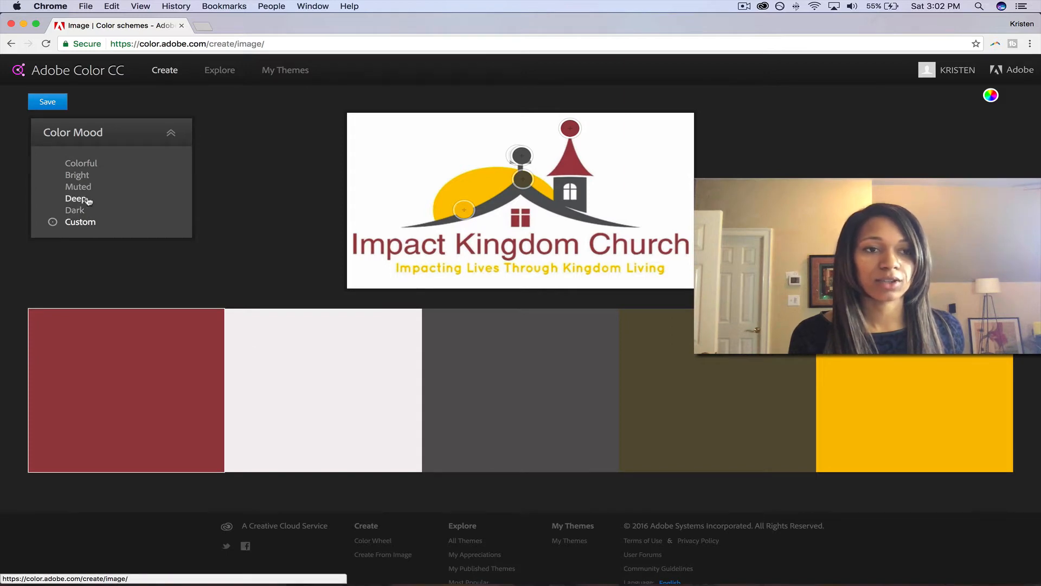
pyautogui.click(86, 175)
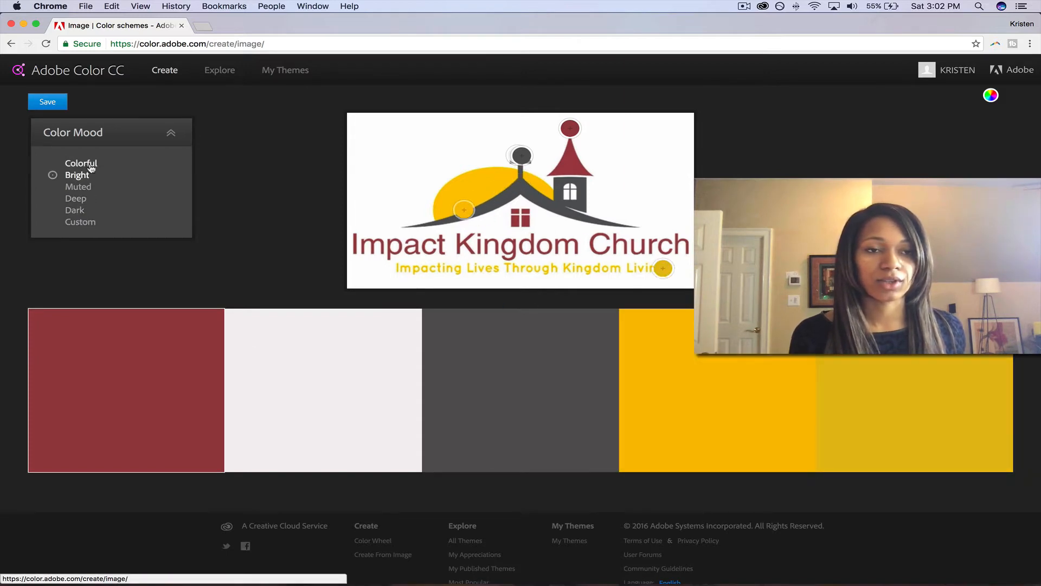
pyautogui.click(91, 166)
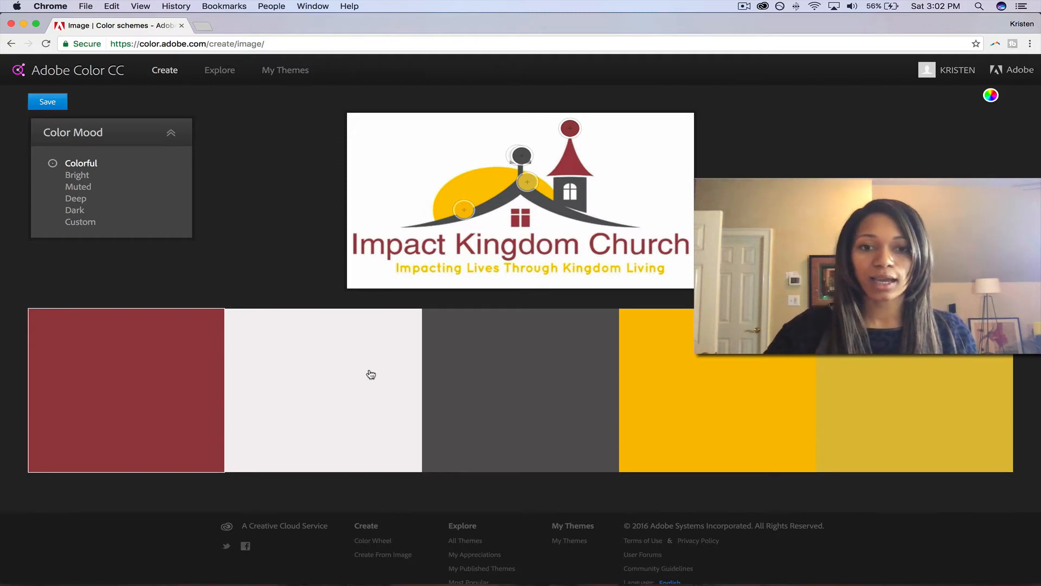
# - Open the browser's developer tools and inspect the dark gray swatch element of the theme
pyautogui.press('super+alt+i')
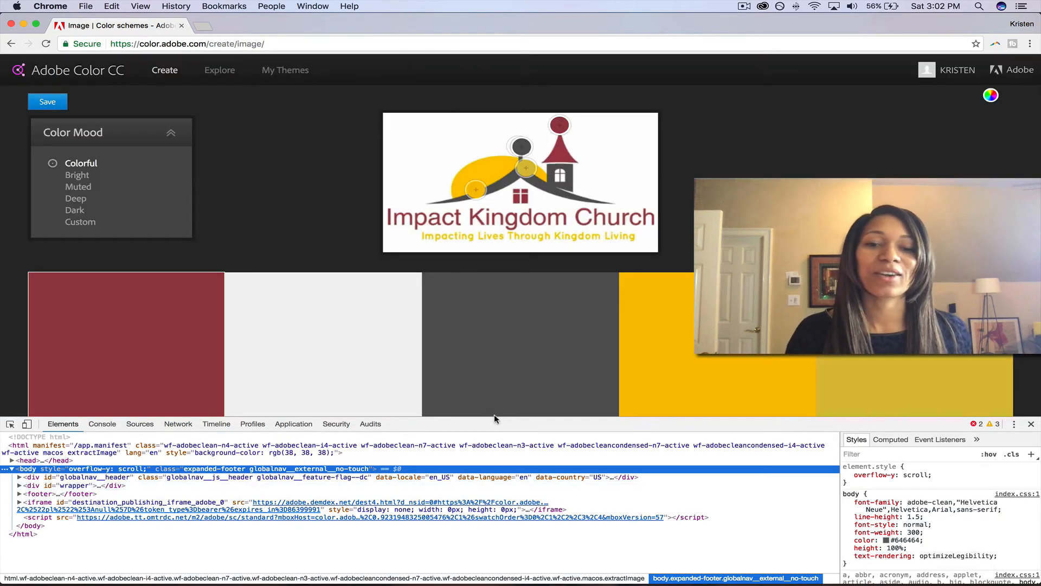
pyautogui.moveTo(494, 418)
pyautogui.mouseDown()
pyautogui.moveTo(495, 335)
pyautogui.moveTo(488, 410)
pyautogui.mouseUp()
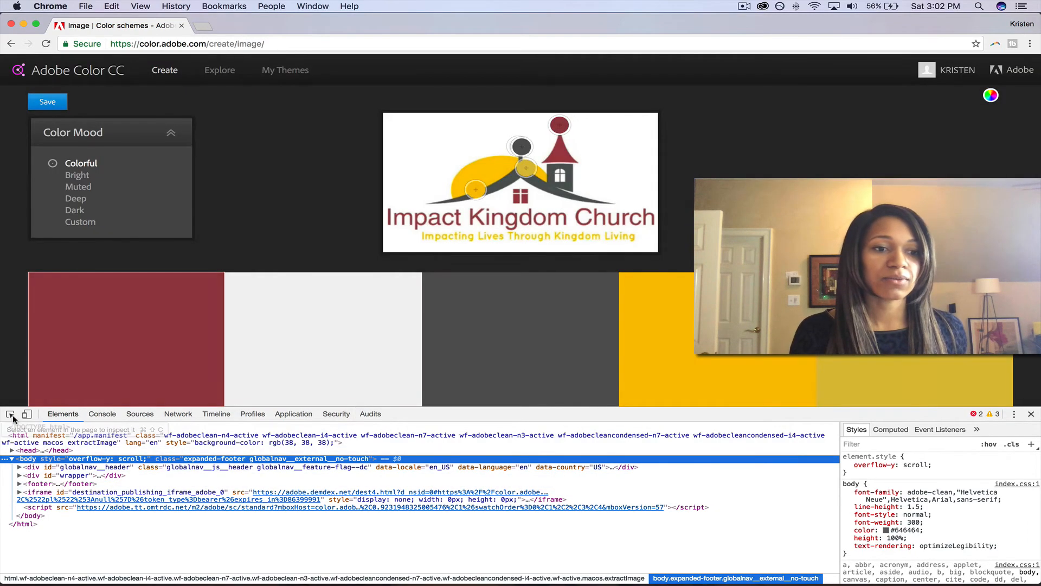
pyautogui.click(11, 415)
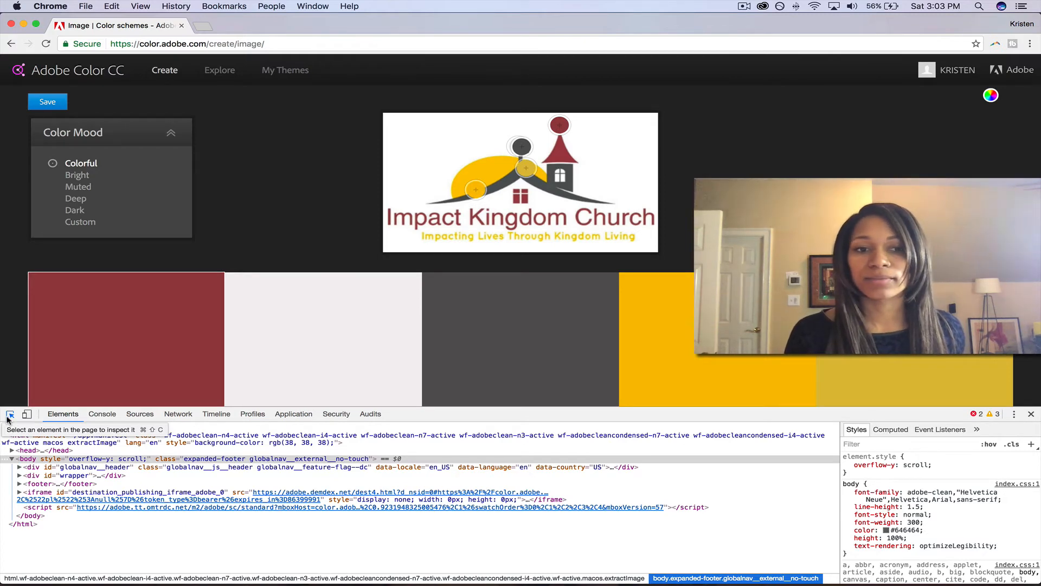
pyautogui.click(8, 418)
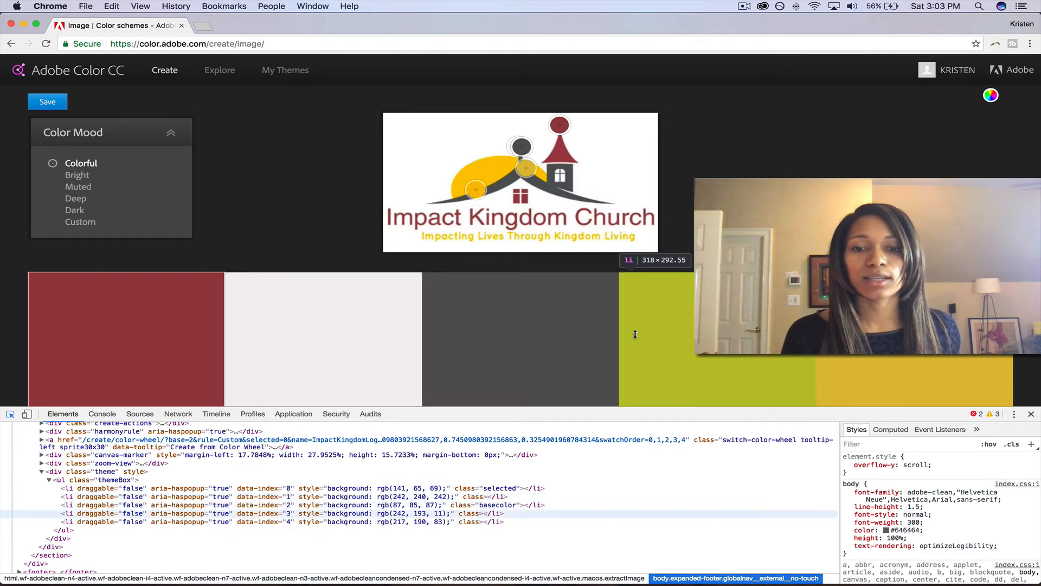
pyautogui.click(546, 337)
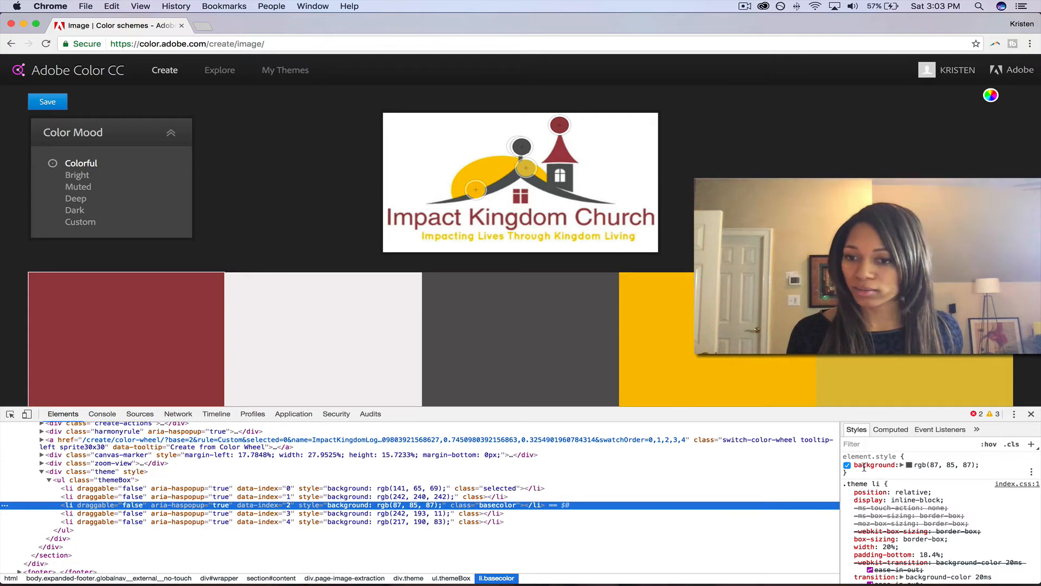
# - Show the dark gray swatch's background color in HEX format, select the code, and close the developer tools
pyautogui.click(909, 465)
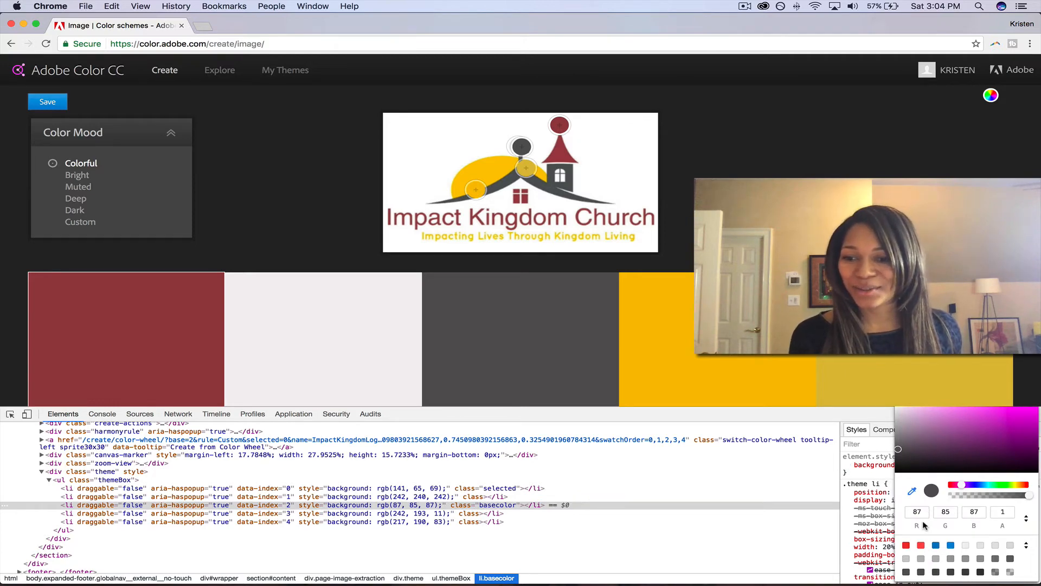
pyautogui.click(1026, 519)
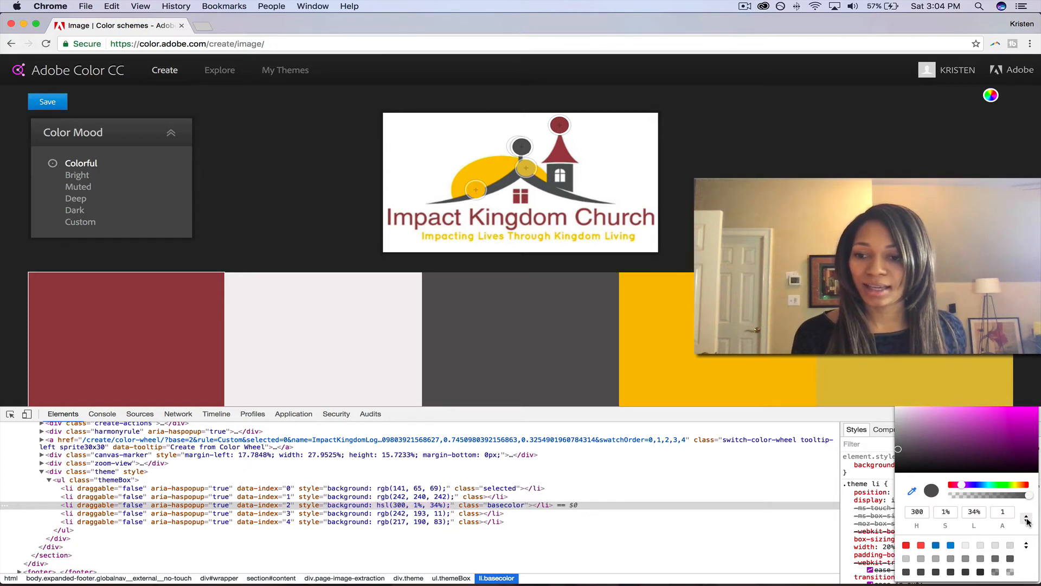
pyautogui.click(1027, 519)
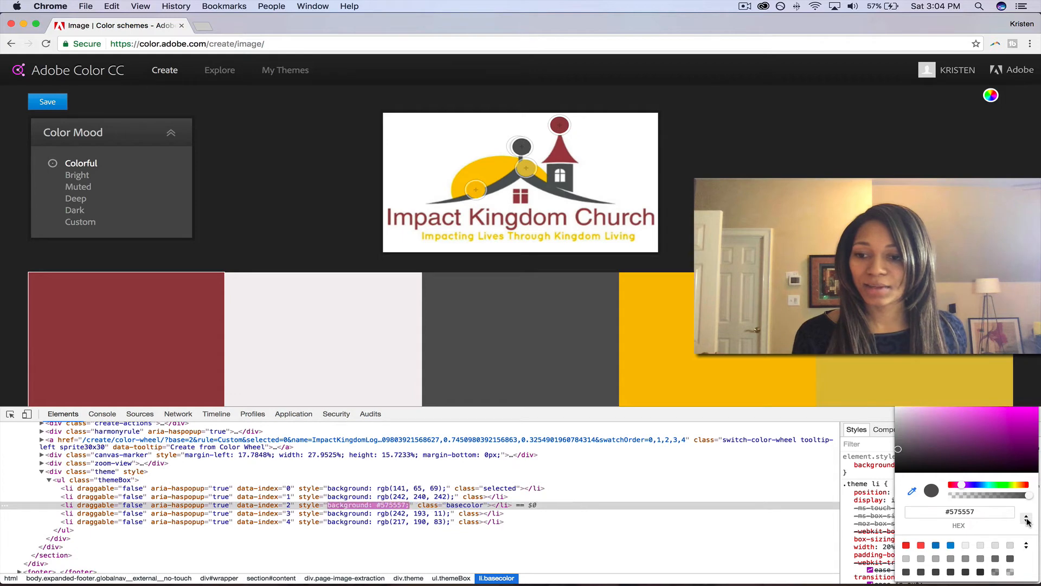
pyautogui.tripleClick(984, 512)
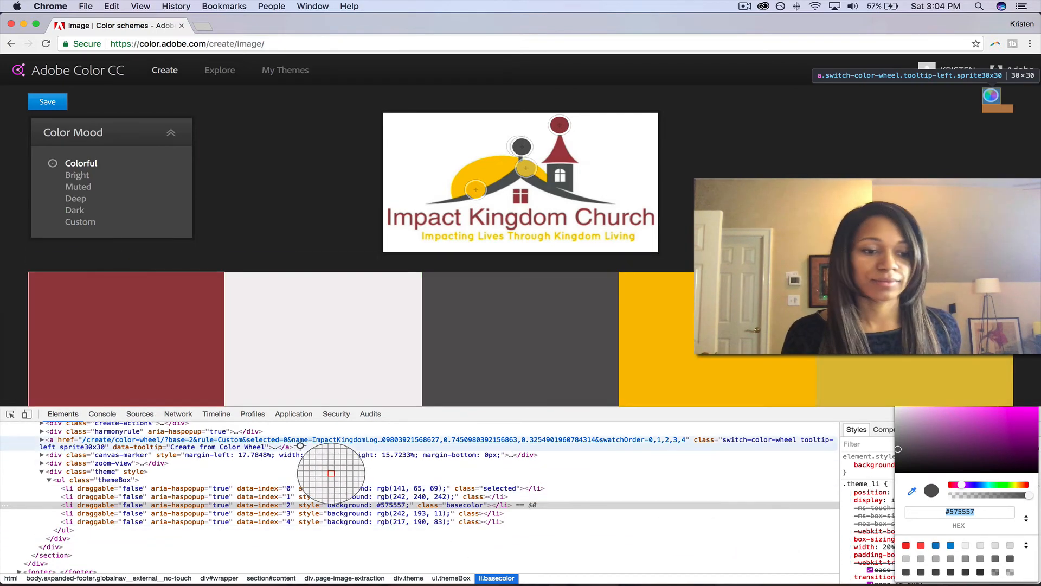
pyautogui.press('Escape')
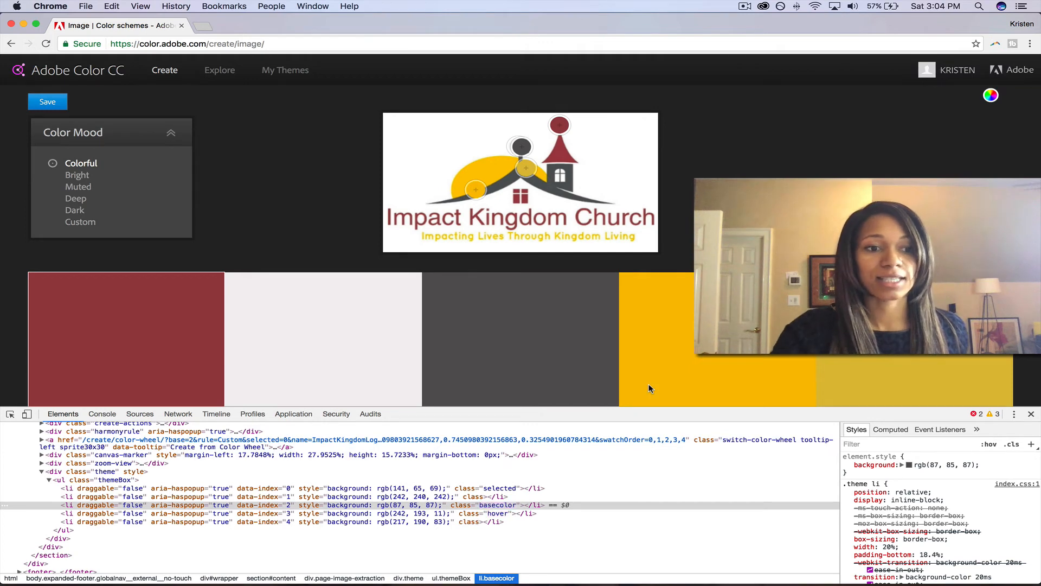
pyautogui.click(1030, 414)
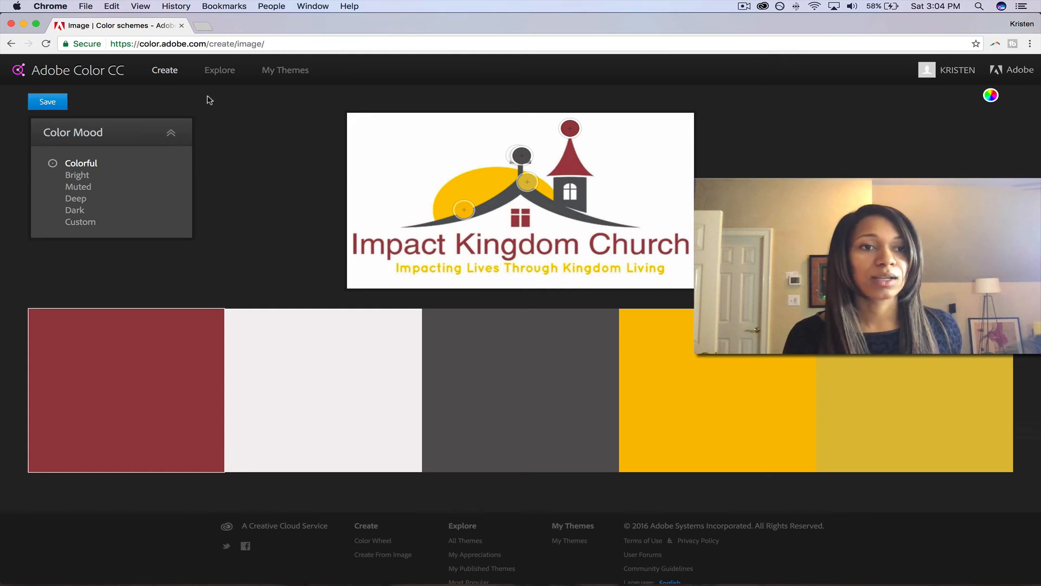
# - Review the library choices for saving the logo theme, turn off publishing to Explore, and cancel the save
pyautogui.click(60, 106)
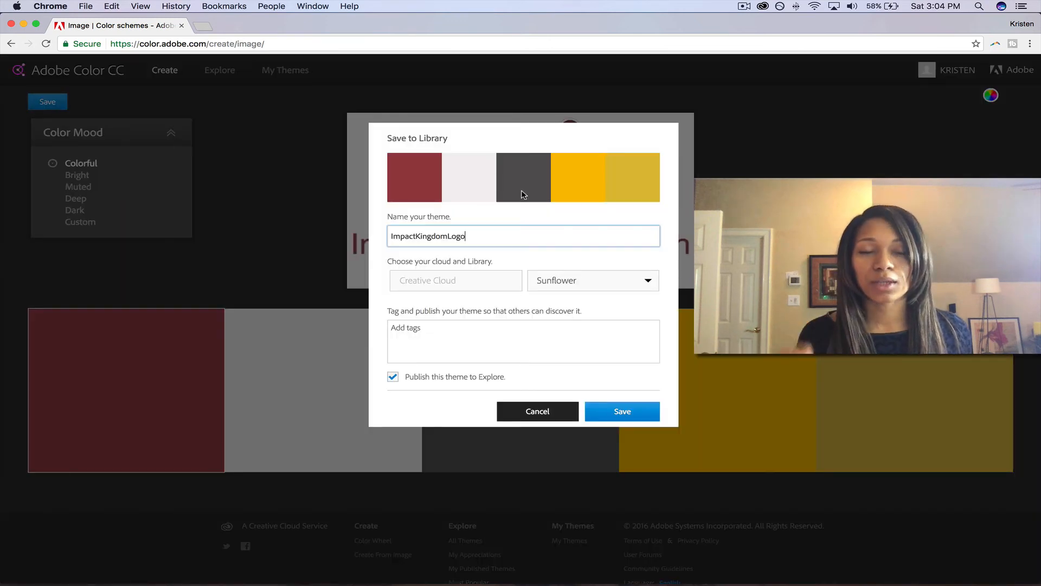
pyautogui.moveTo(523, 194)
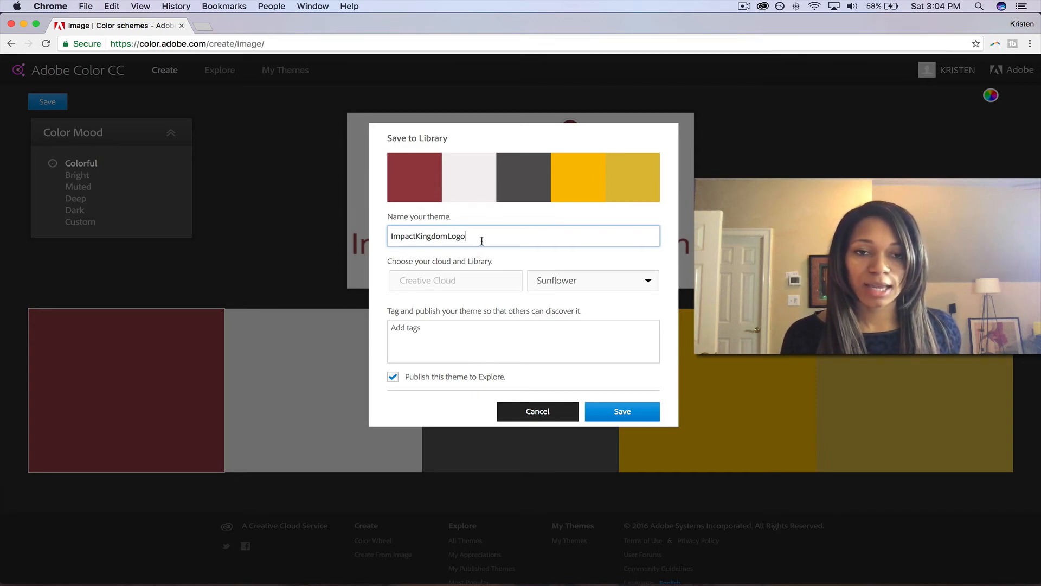
pyautogui.click(446, 340)
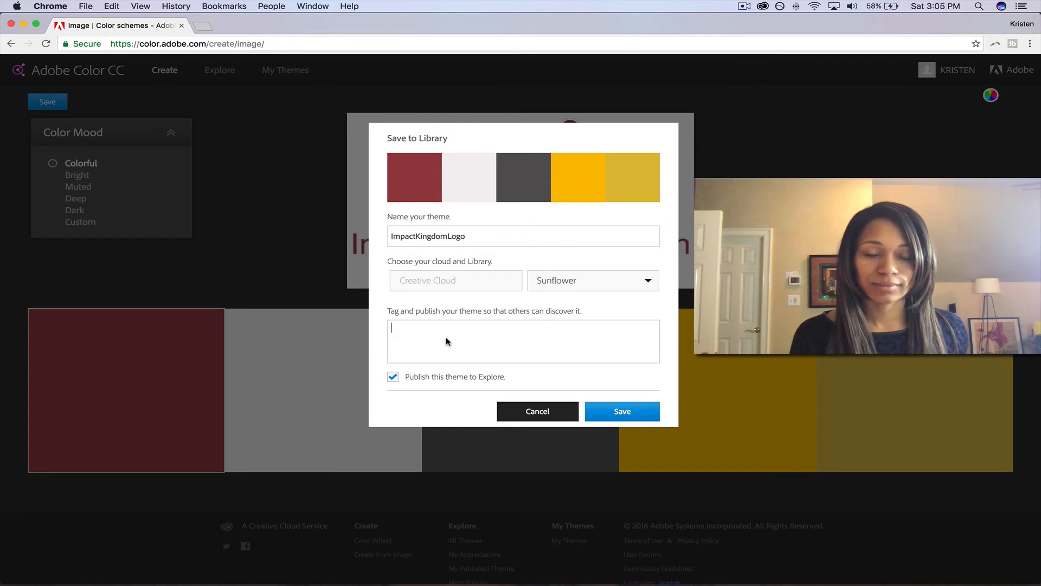
pyautogui.click(581, 290)
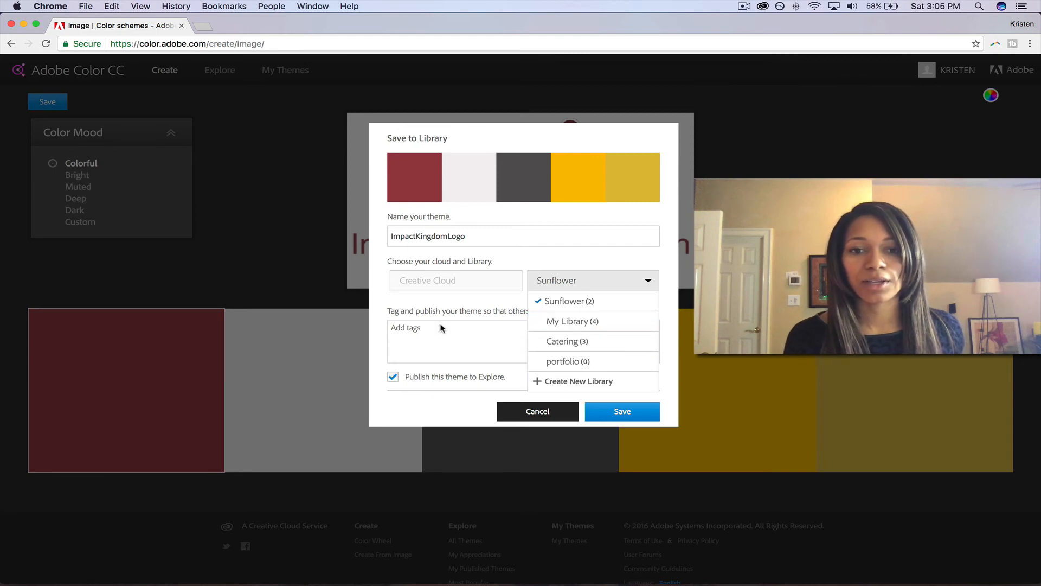
pyautogui.click(440, 324)
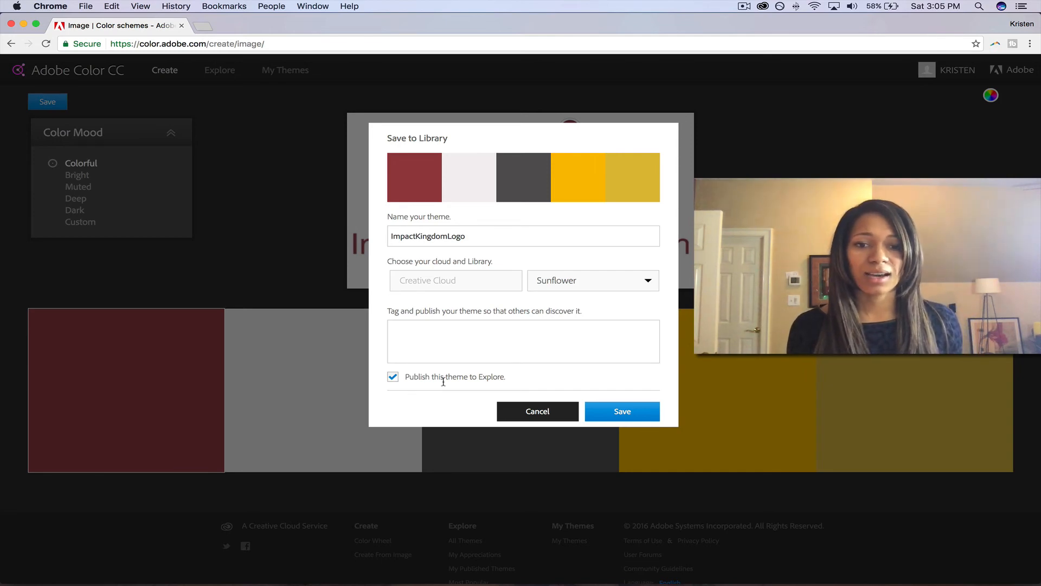
pyautogui.click(397, 379)
pyautogui.click(393, 378)
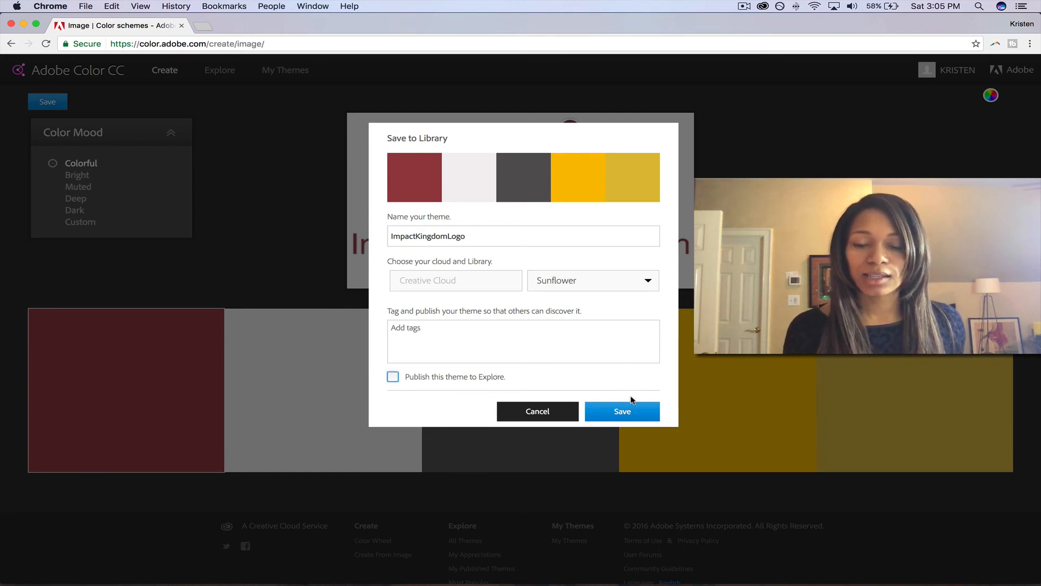
pyautogui.click(557, 412)
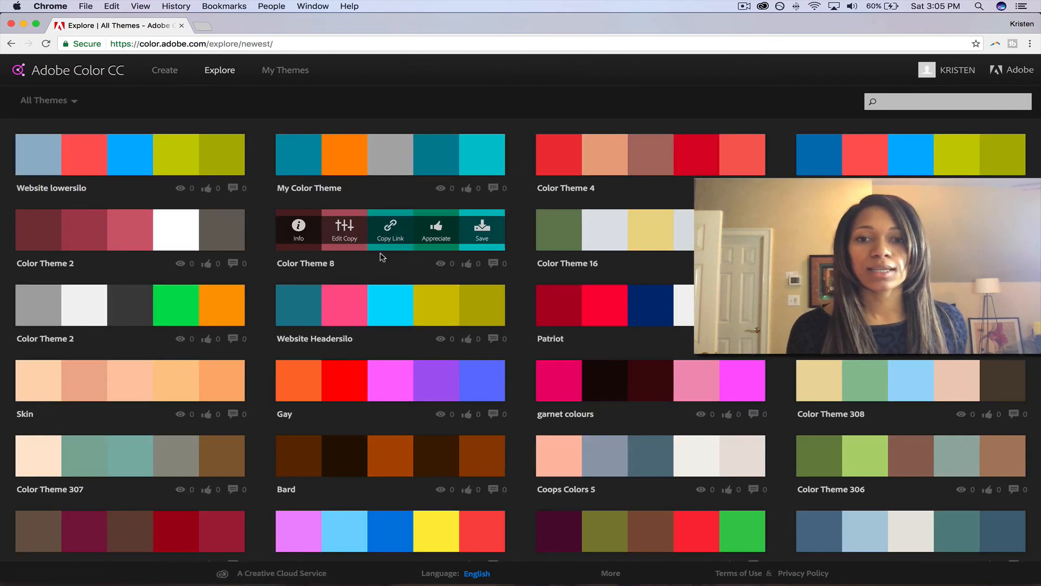
# - Browse the community color themes listed under All Themes in Explore
pyautogui.moveTo(481, 442)
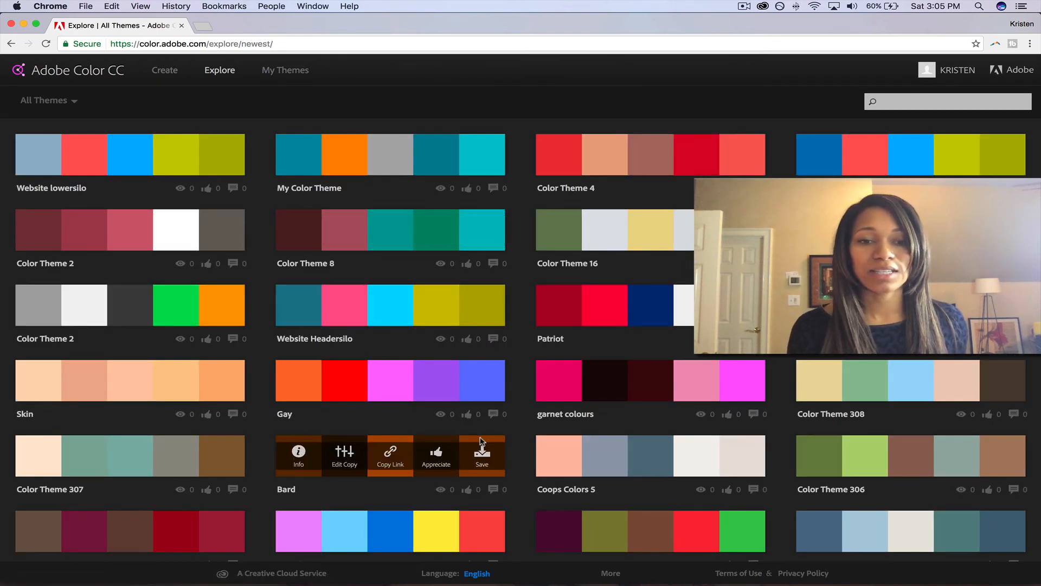
pyautogui.scroll(-5, 480, 442)
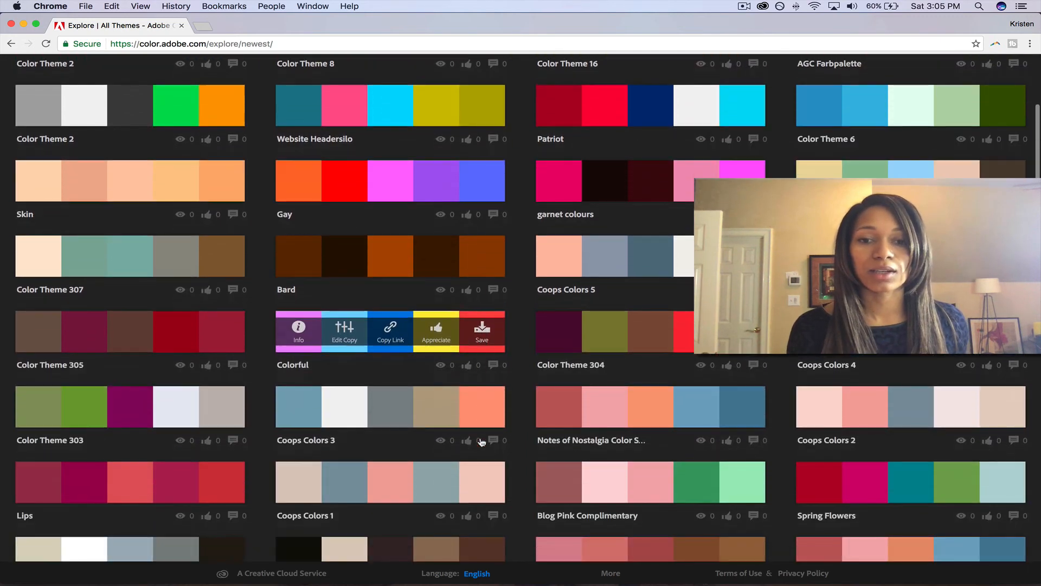
pyautogui.scroll(-1, 481, 442)
pyautogui.scroll(-3, 481, 442)
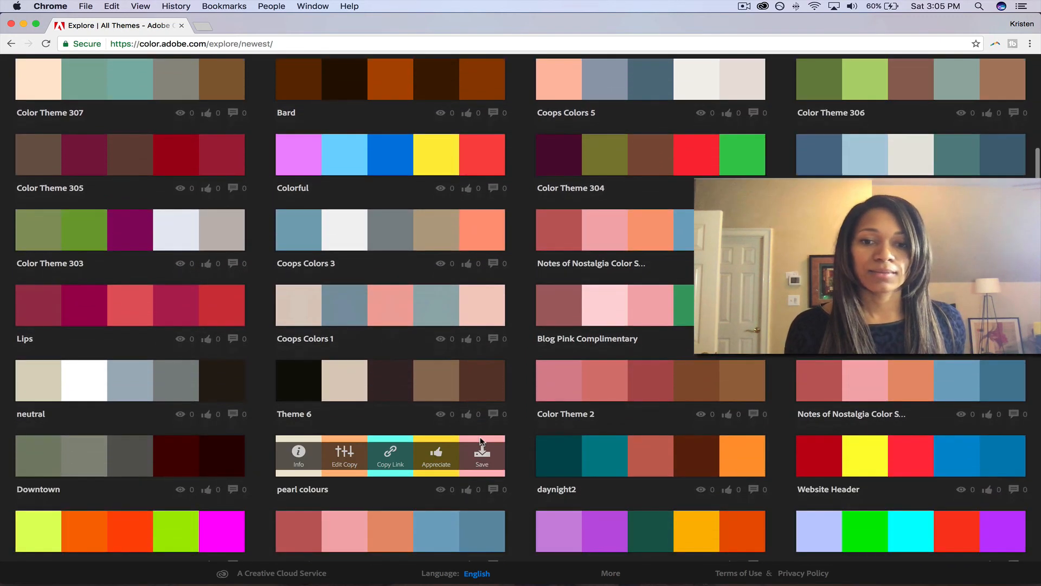
pyautogui.scroll(-2, 481, 442)
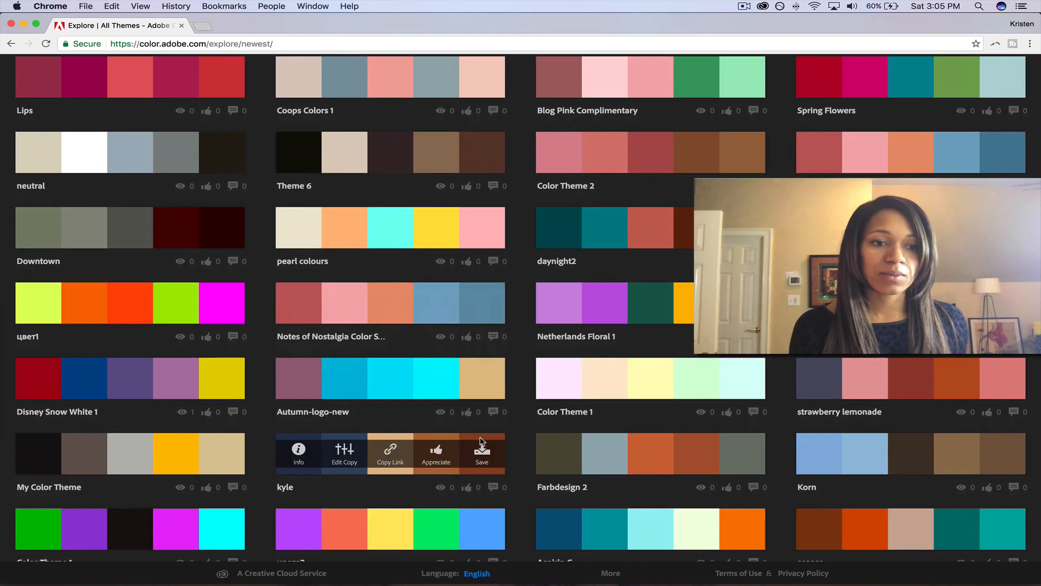
pyautogui.scroll(4, 480, 442)
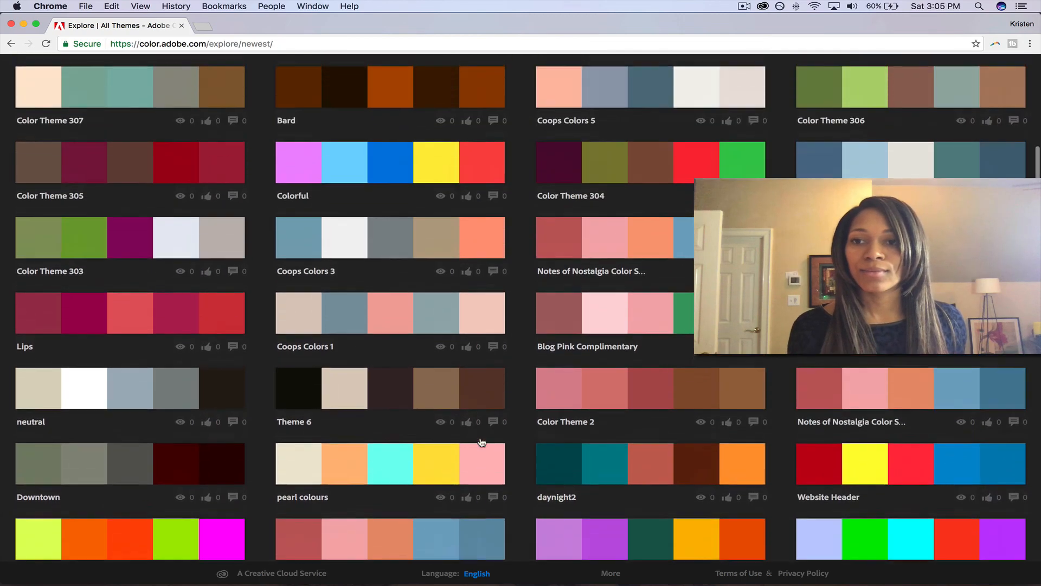
pyautogui.scroll(-10, 481, 442)
pyautogui.scroll(-7, 480, 442)
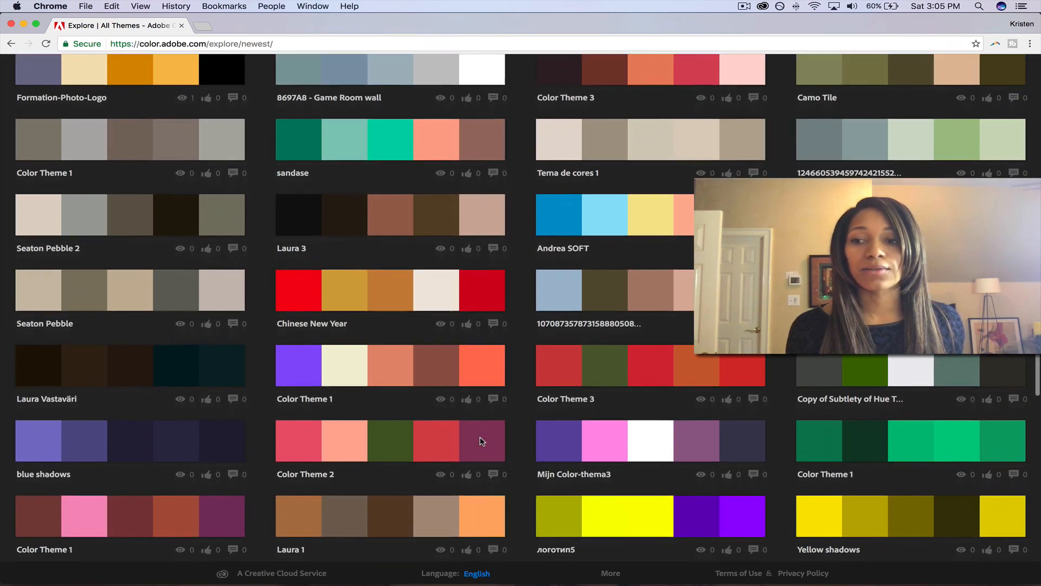
pyautogui.scroll(3, 481, 442)
pyautogui.scroll(15, 481, 442)
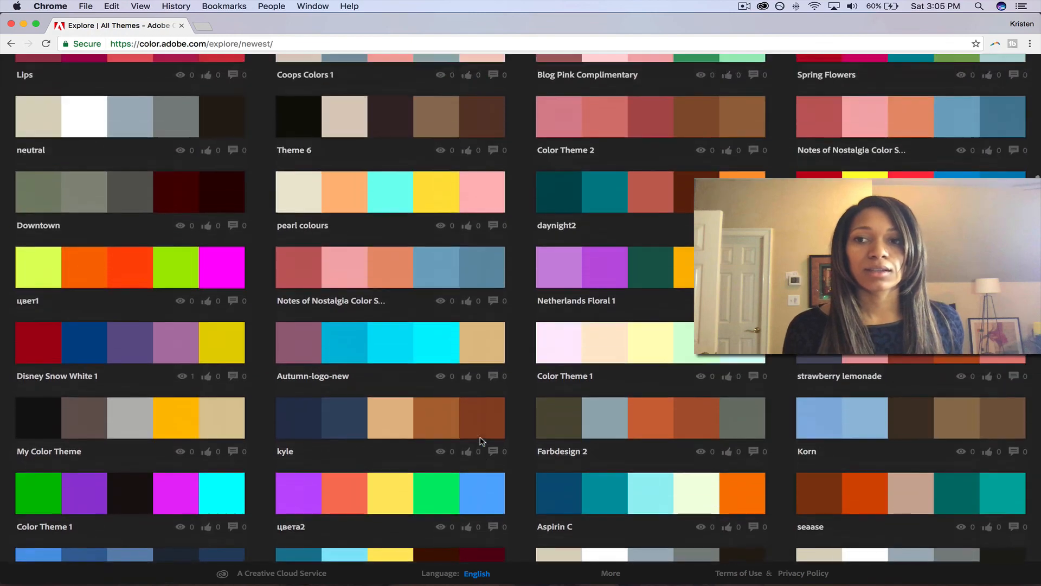
pyautogui.scroll(6, 481, 442)
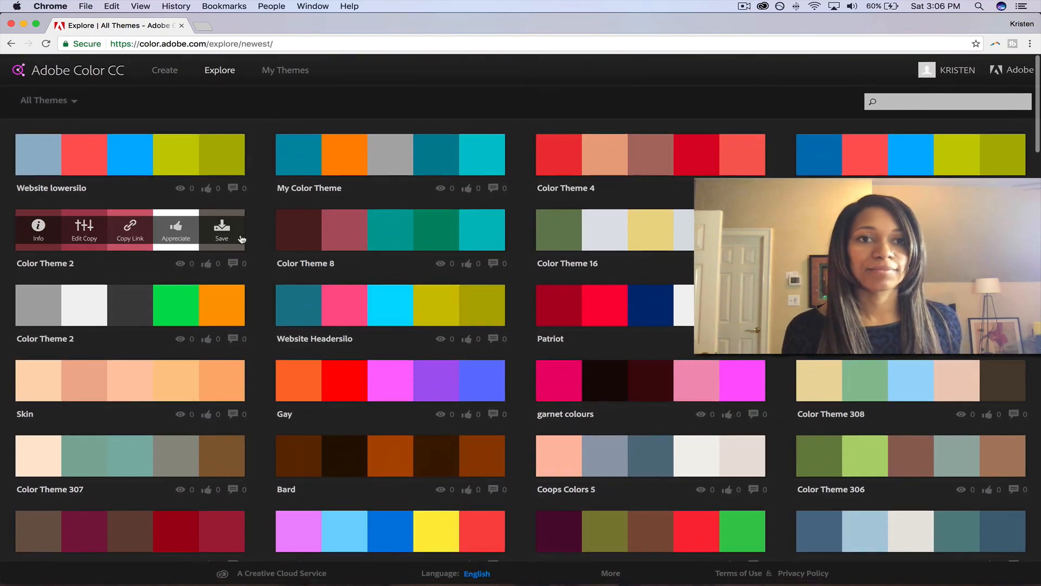
# - Filter the Explore themes to Most Popular and narrow the period to This Week
pyautogui.click(70, 101)
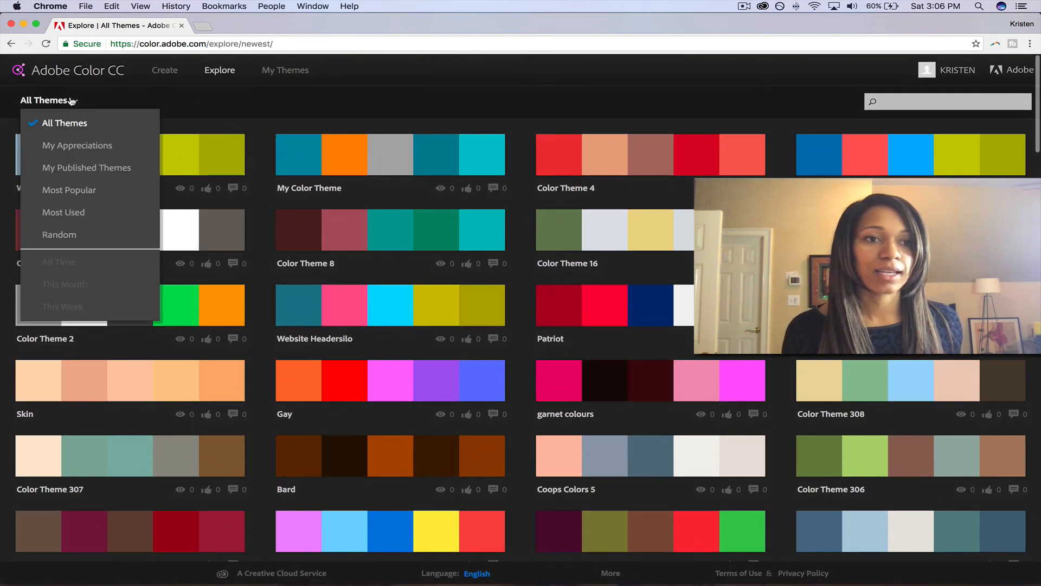
pyautogui.click(86, 198)
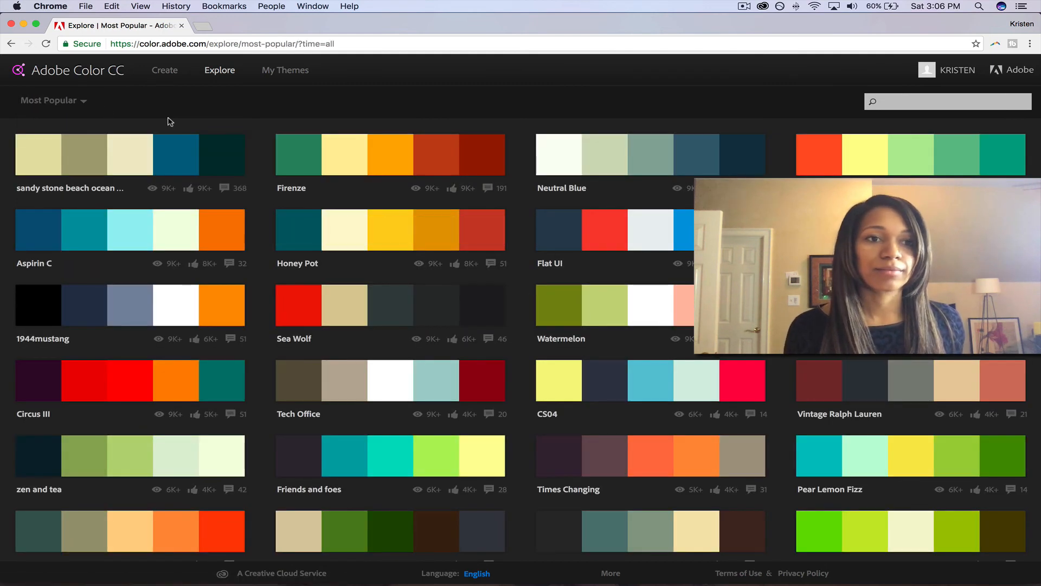
pyautogui.click(91, 104)
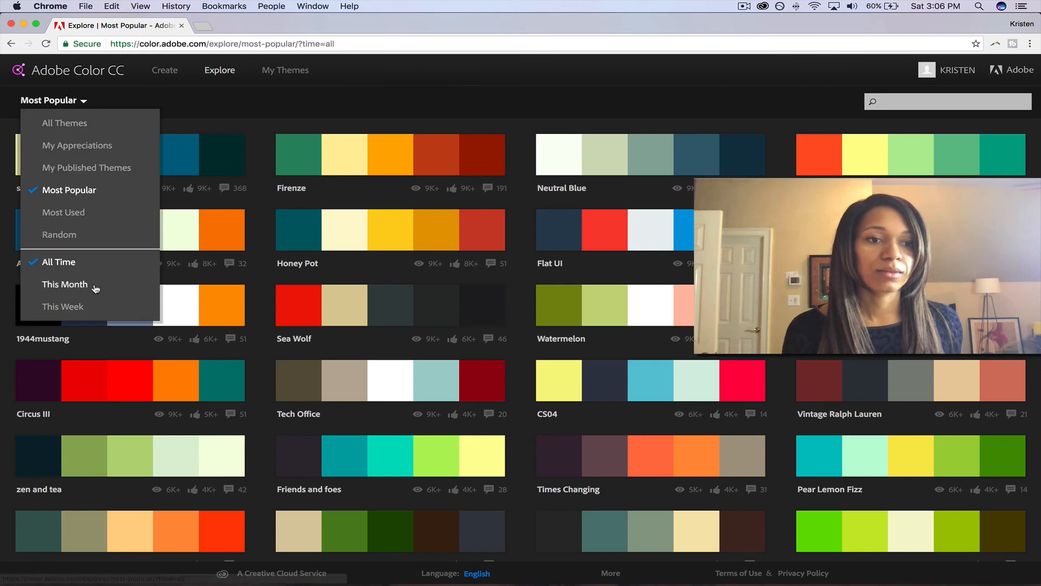
pyautogui.click(83, 307)
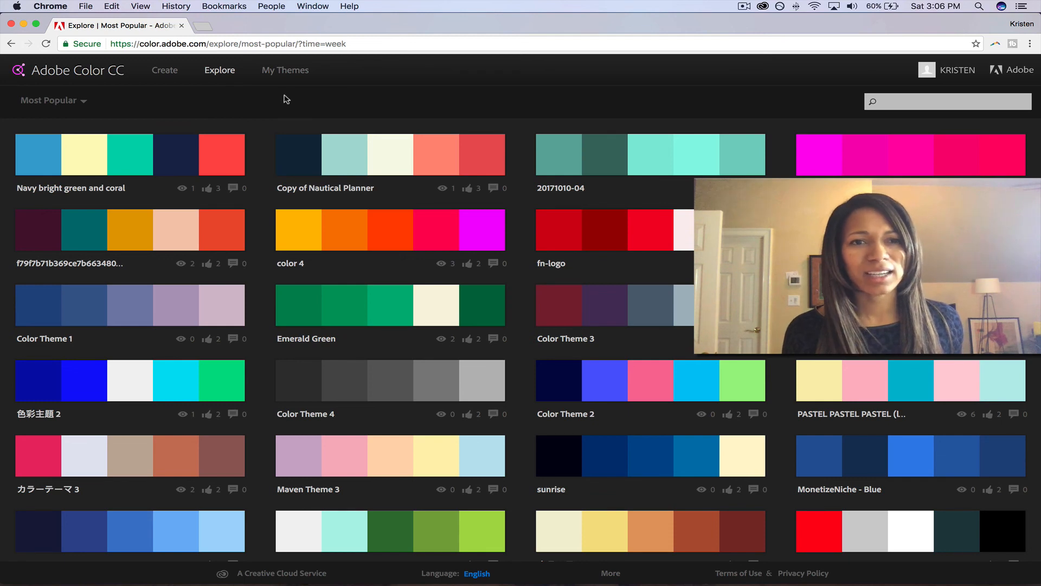
# - View the saved themes across all libraries in My Themes, and go back to the Create color wheel
pyautogui.click(296, 75)
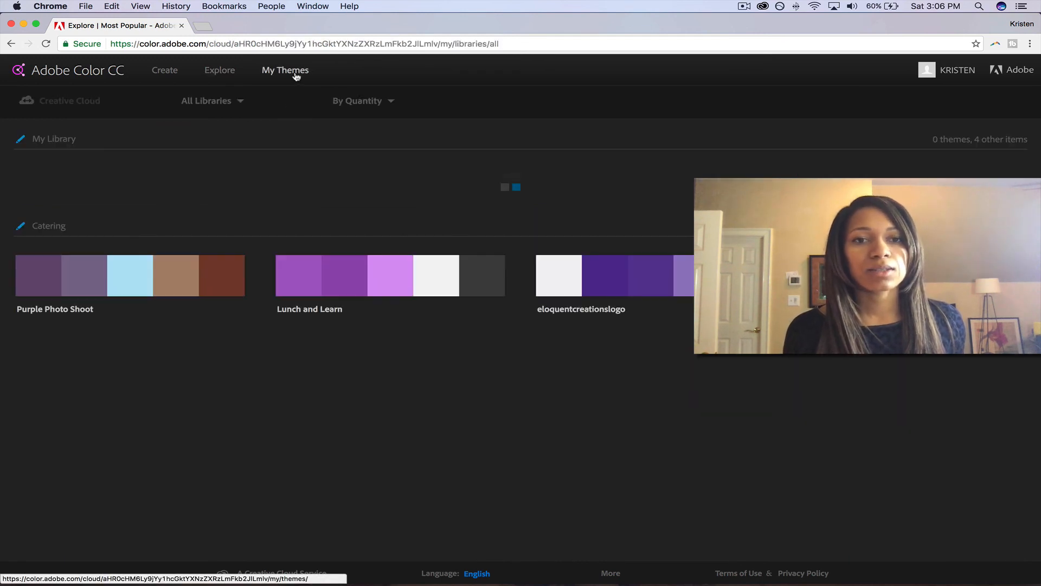
pyautogui.moveTo(287, 113)
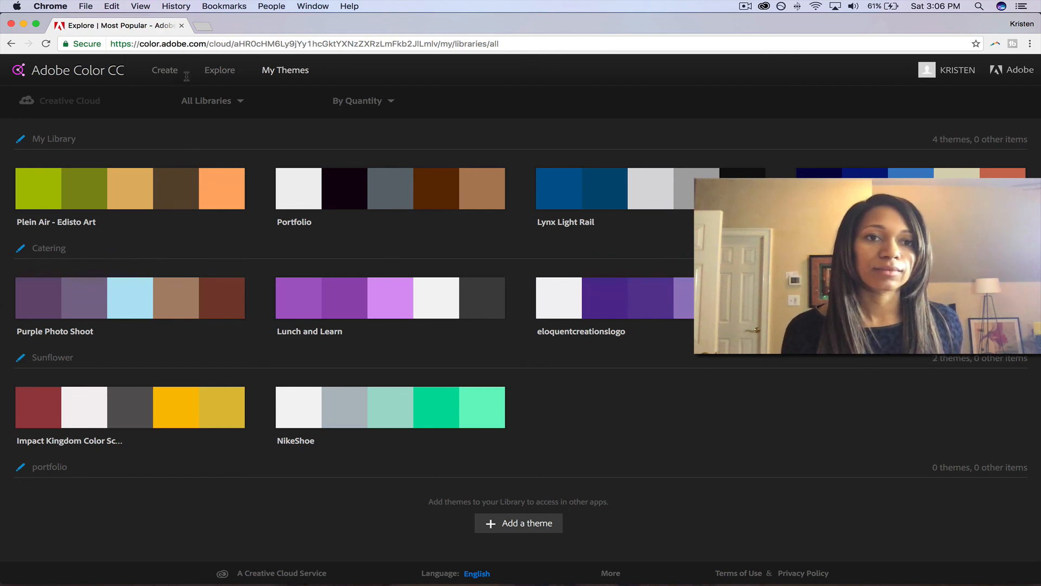
pyautogui.click(165, 72)
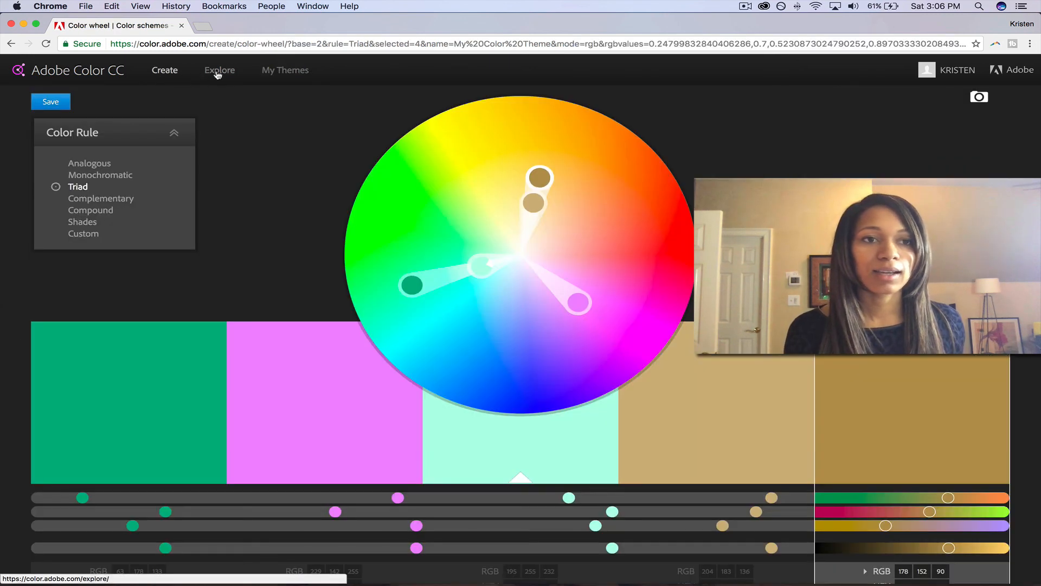